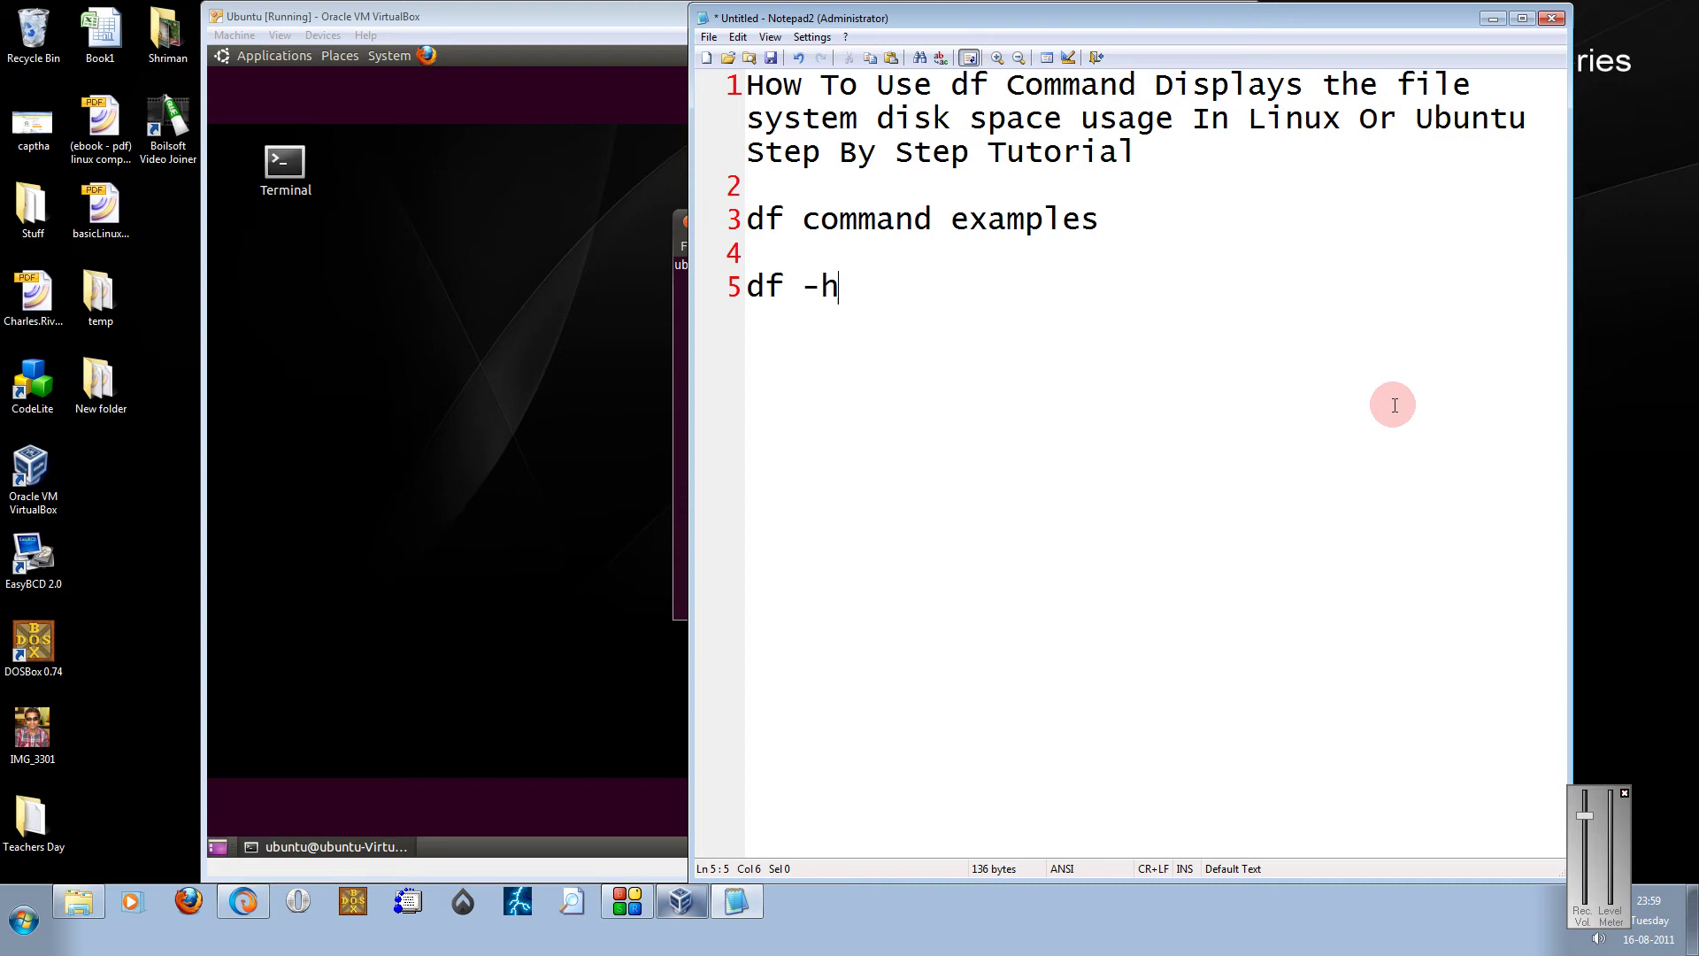
Correct the Notepad2 heading to 'How To Use df Command to Display…' and hide the notes
{"action": "left_click", "coordinate": [1150, 91]}
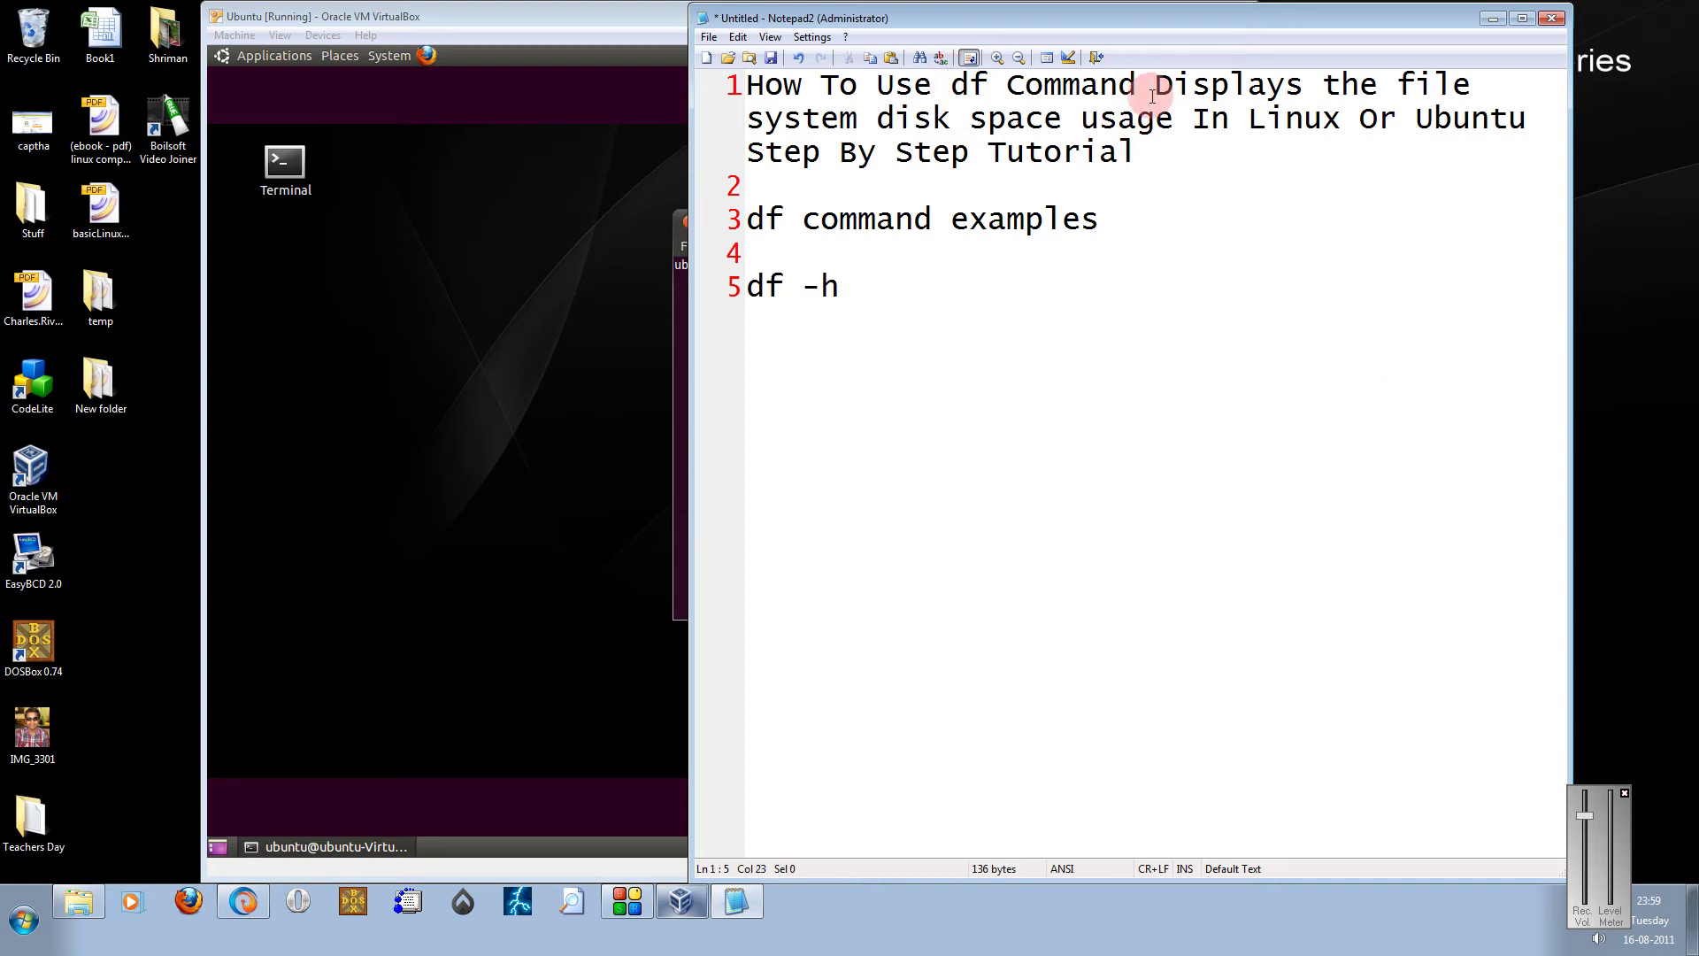
{"action": "type", "text": "to"}
{"action": "left_click", "coordinate": [1350, 89]}
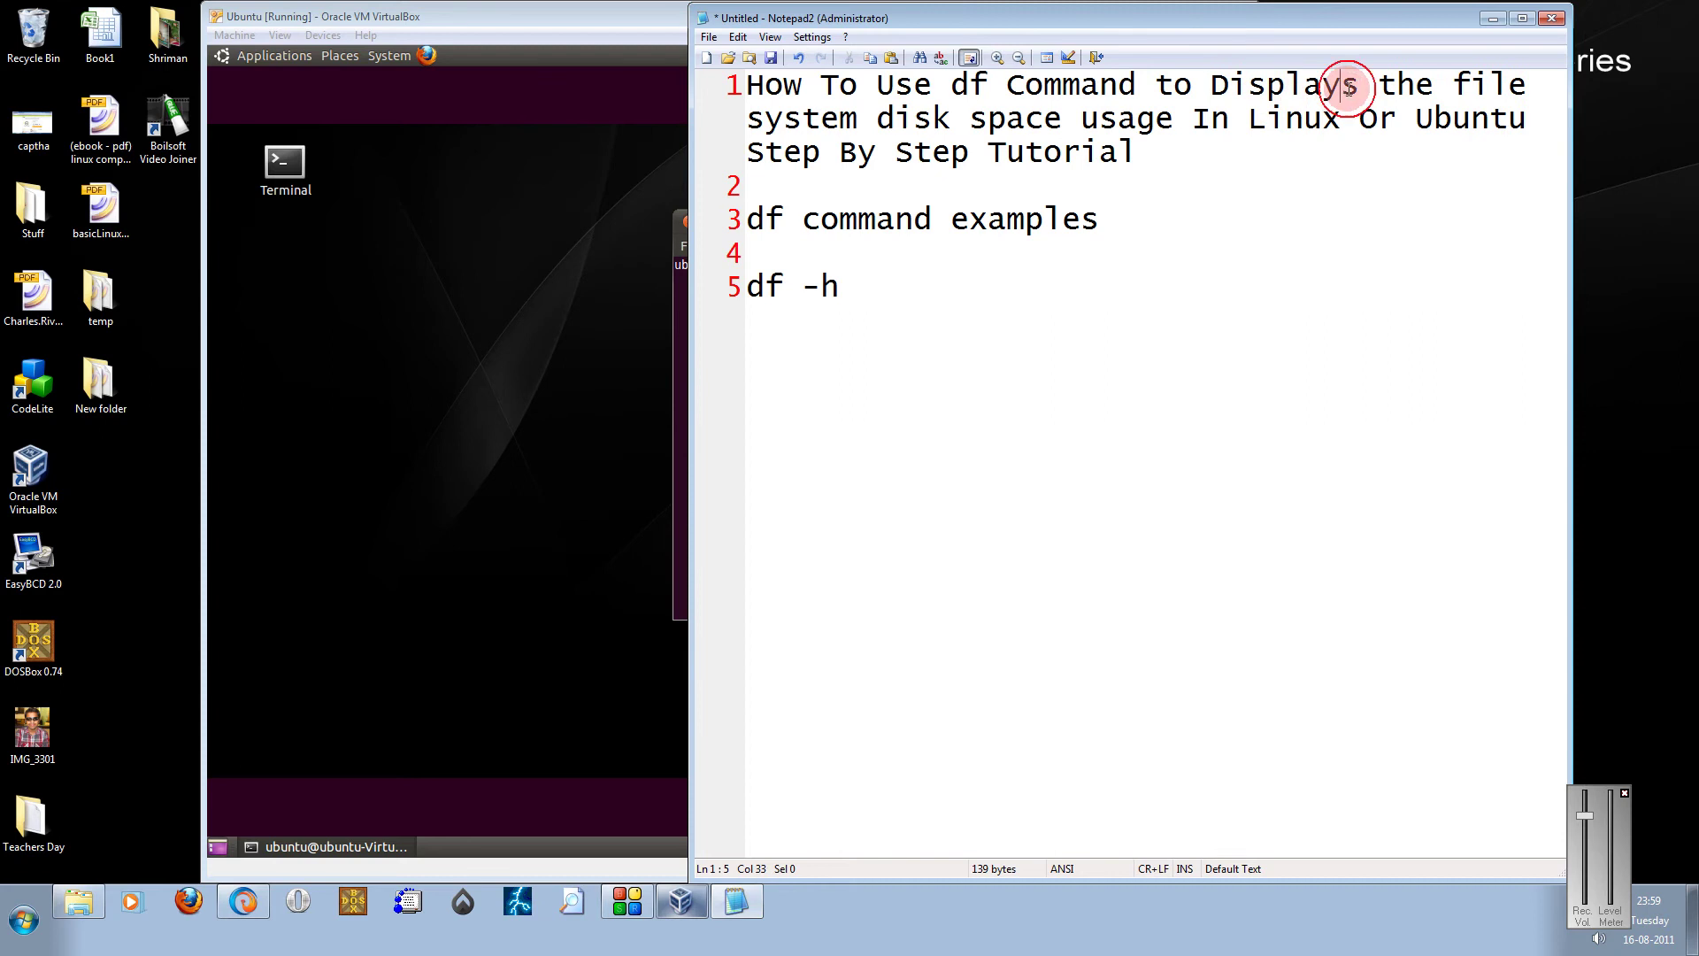
{"action": "key", "text": "Delete"}
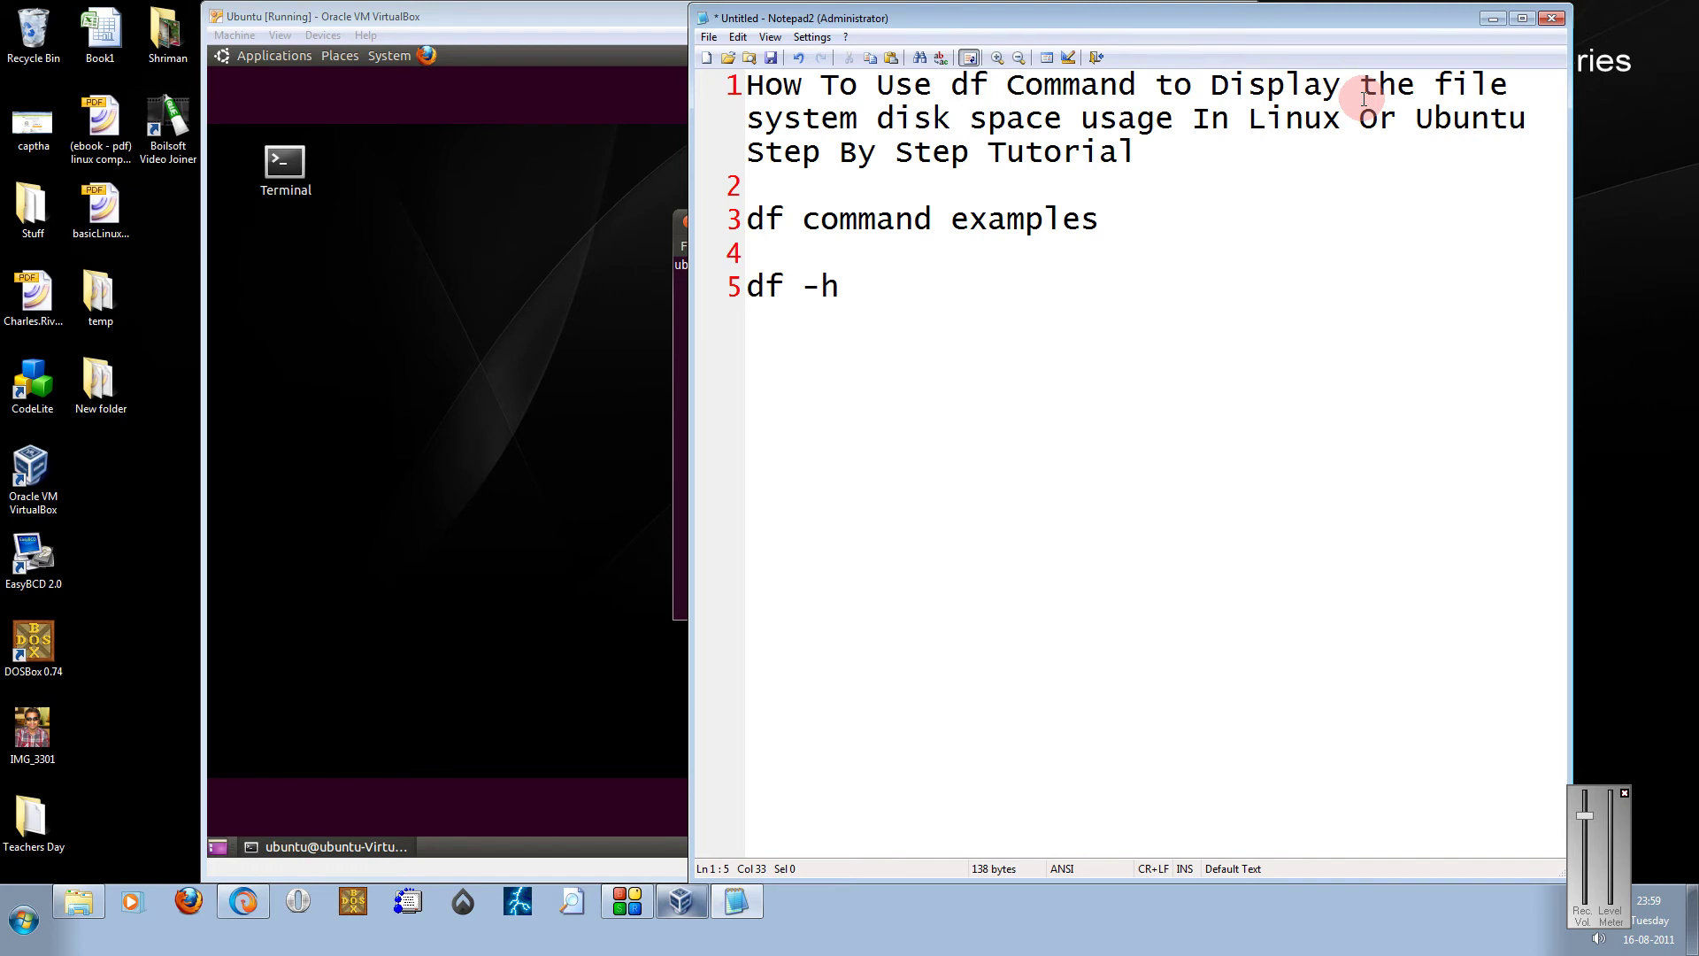
{"action": "left_click", "coordinate": [1492, 17]}
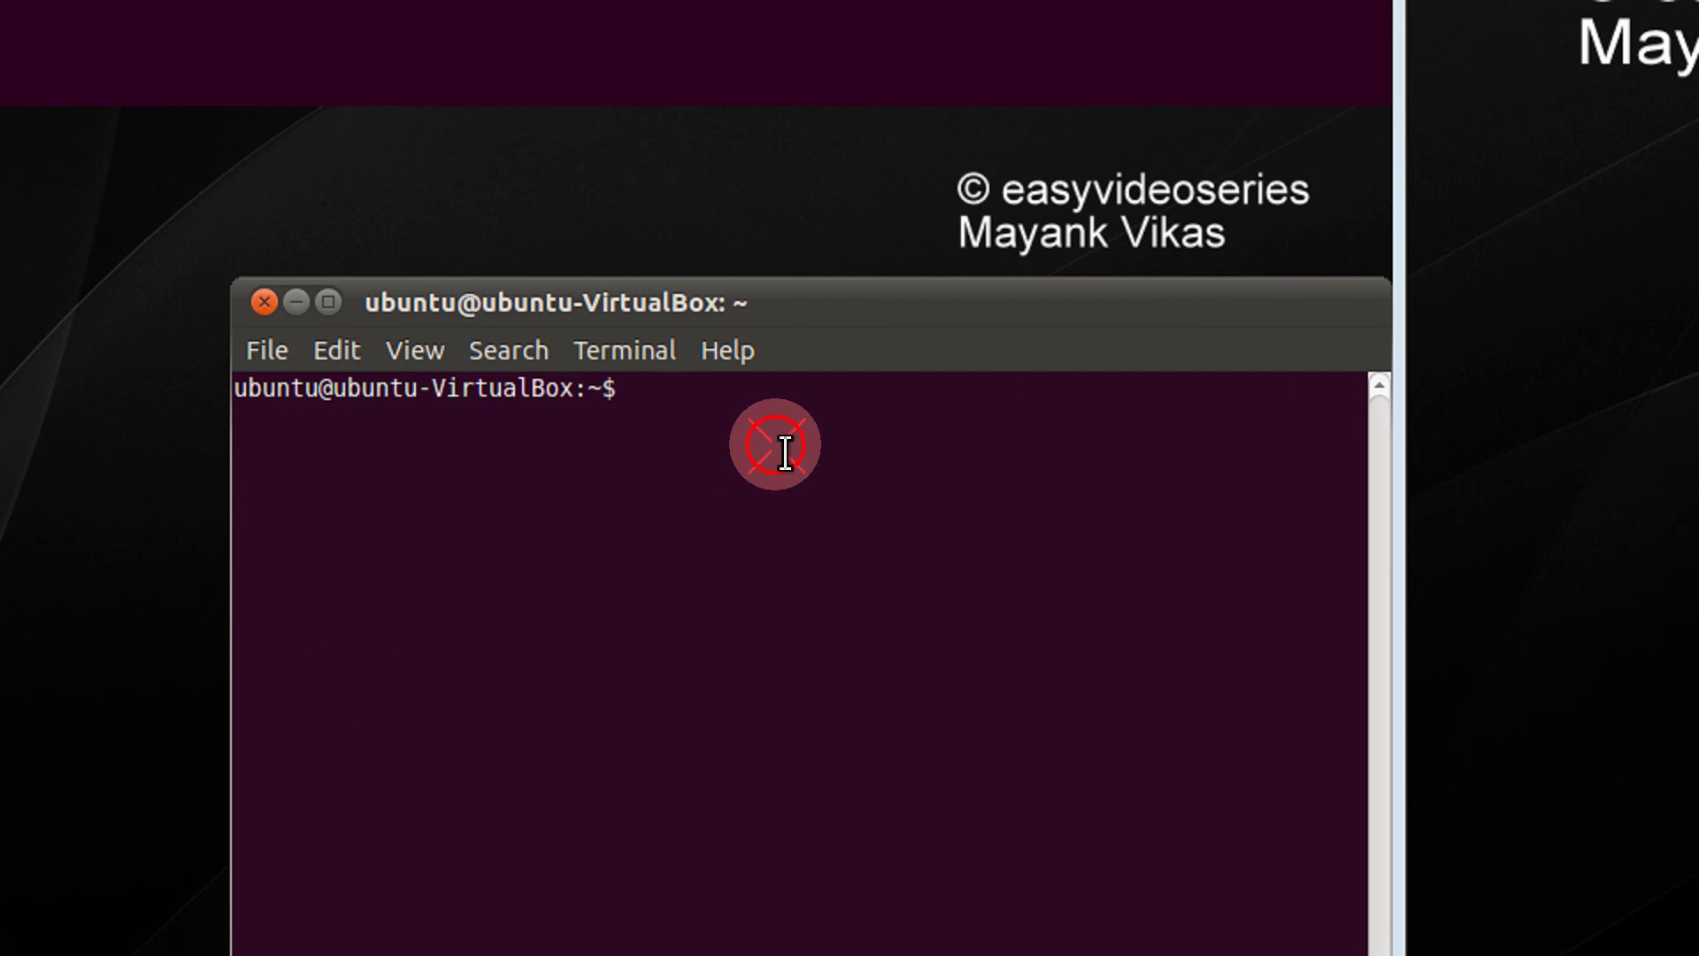
Run df -h, then highlight /dev/sda1 and its 7.5G total size
{"action": "left_click", "coordinate": [785, 453]}
{"action": "type", "text": "df -"}
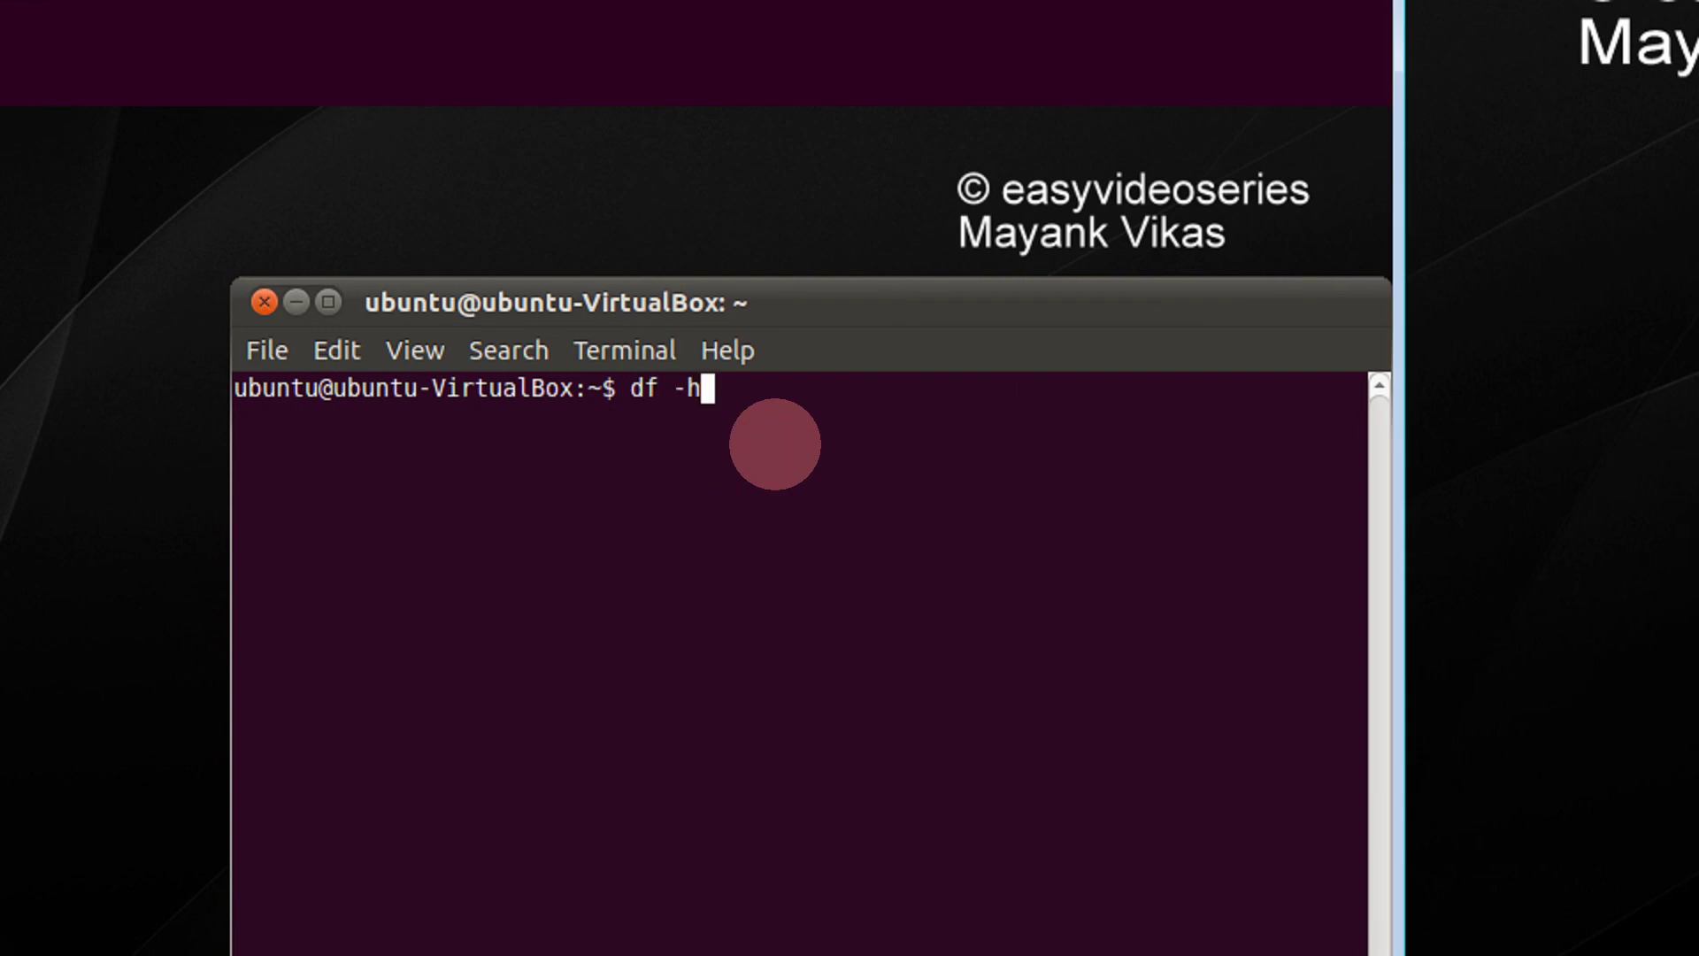
{"action": "type", "text": "h"}
{"action": "key", "text": "Return"}
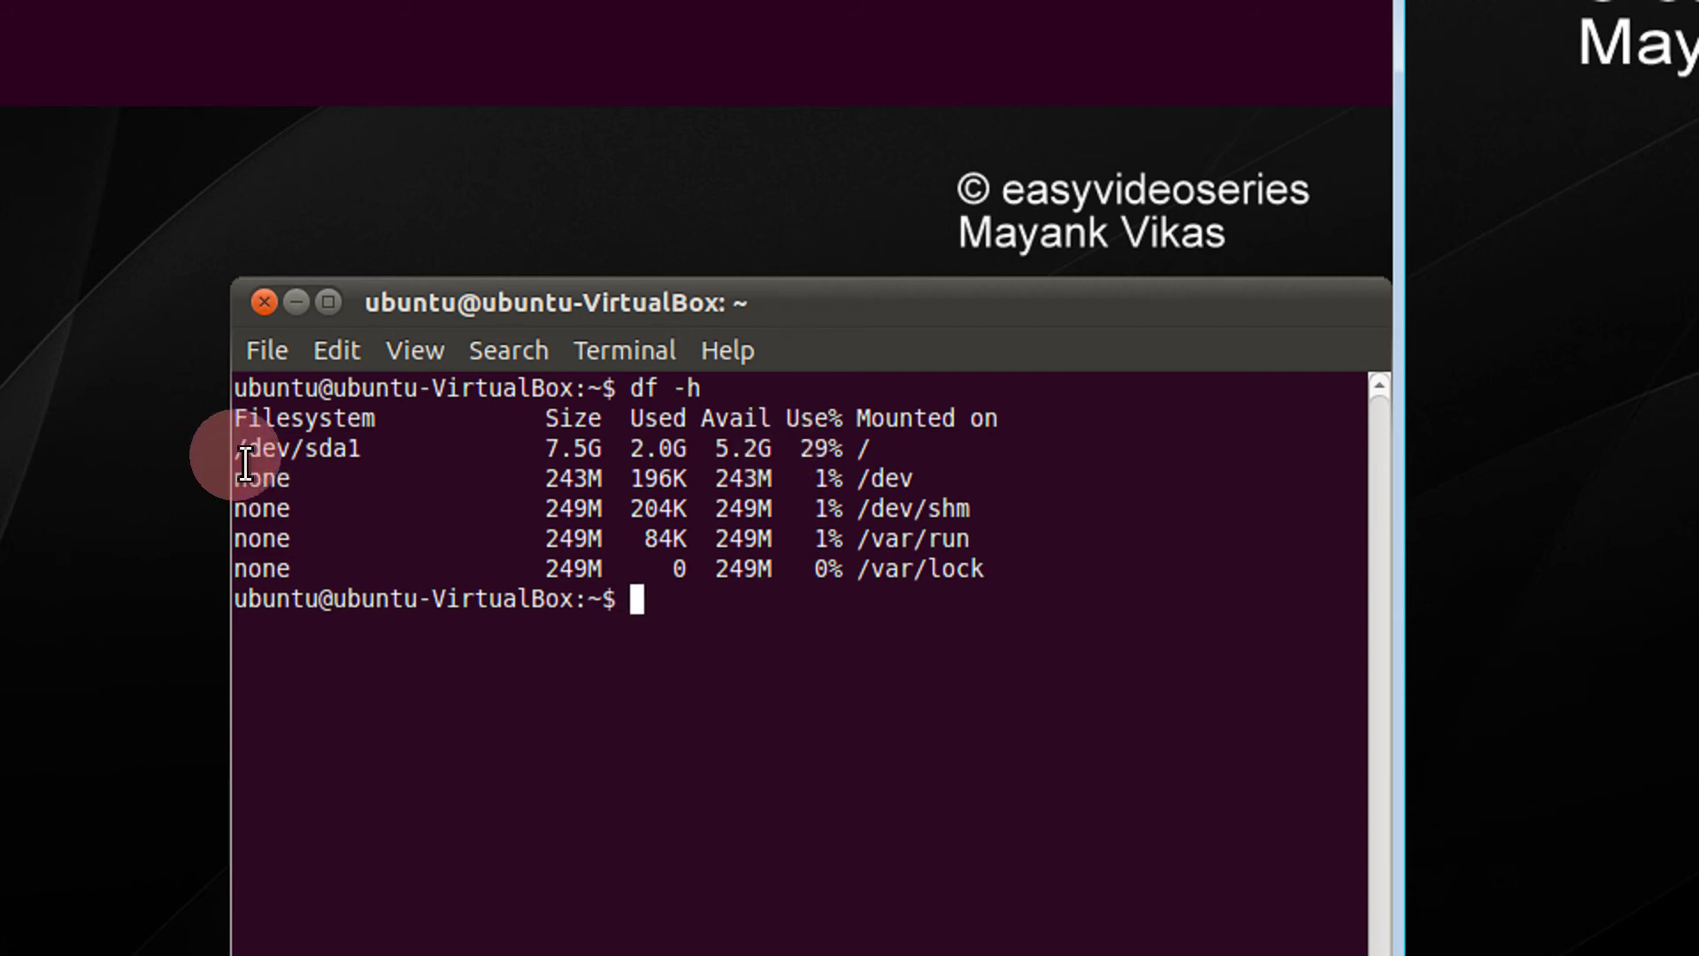
{"action": "left_click_drag", "start_coordinate": [236, 449], "coordinate": [374, 458]}
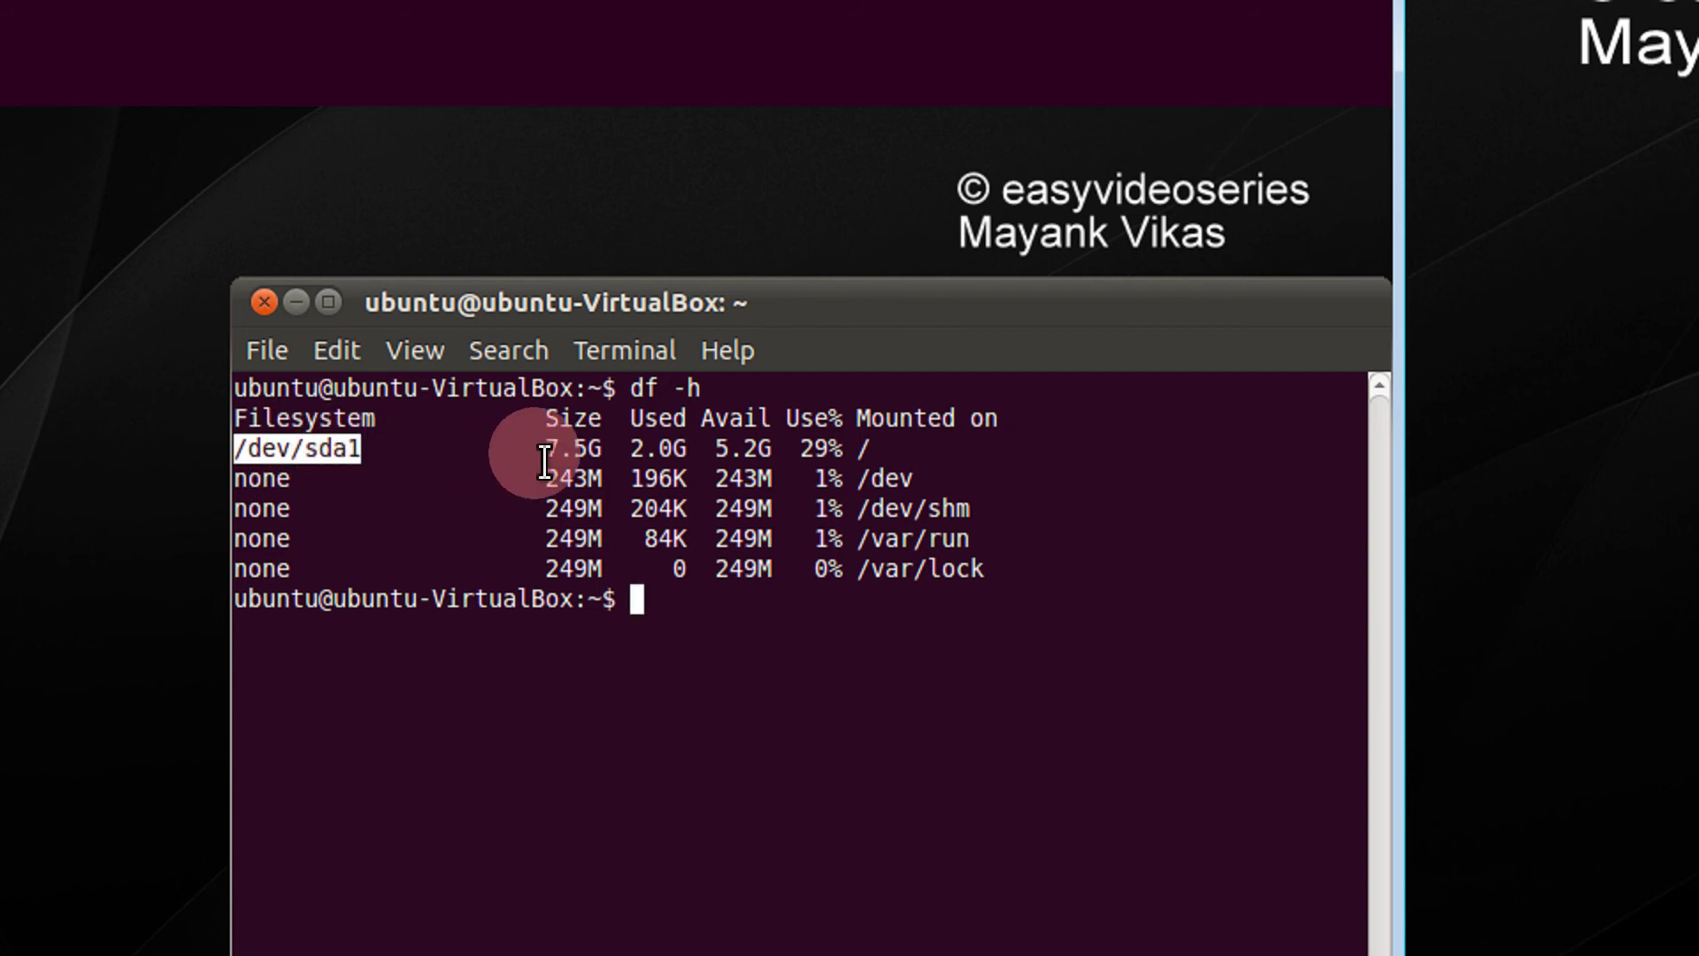
{"action": "left_click_drag", "start_coordinate": [534, 452], "coordinate": [686, 451]}
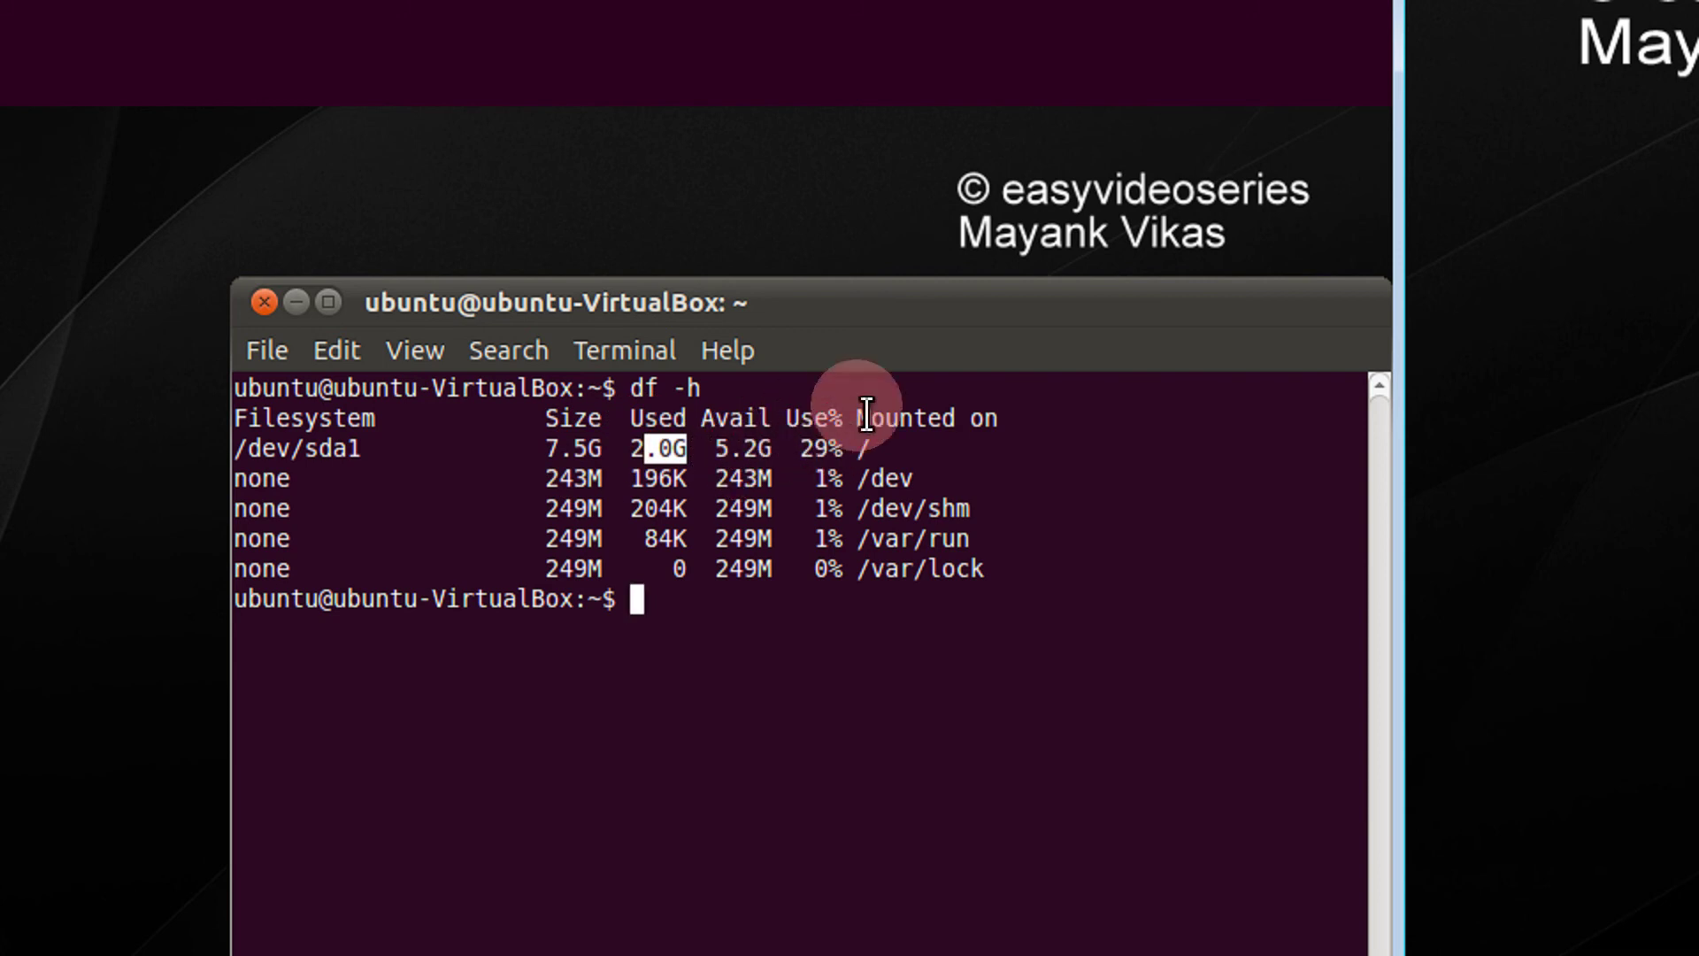
{"action": "left_click", "coordinate": [457, 557]}
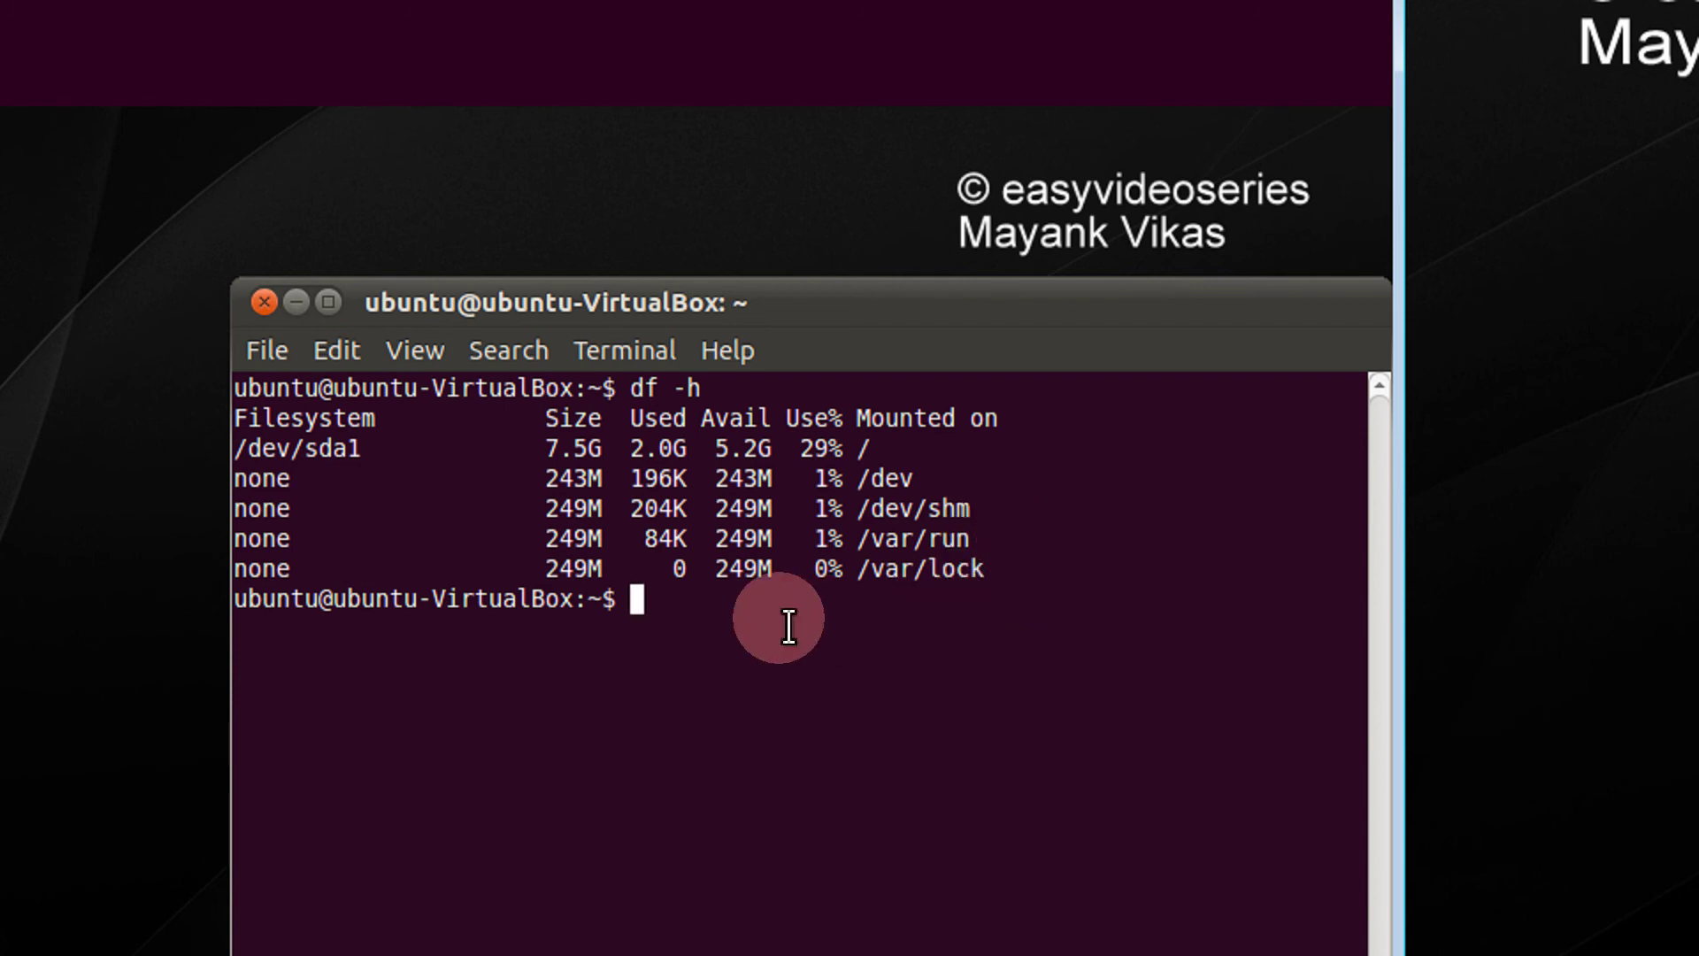
Rerun the command as df -h -T and highlight ext4 as /dev/sda1's type
{"action": "key", "text": "Up"}
{"action": "type", "text": "-T"}
{"action": "key", "text": "Return"}
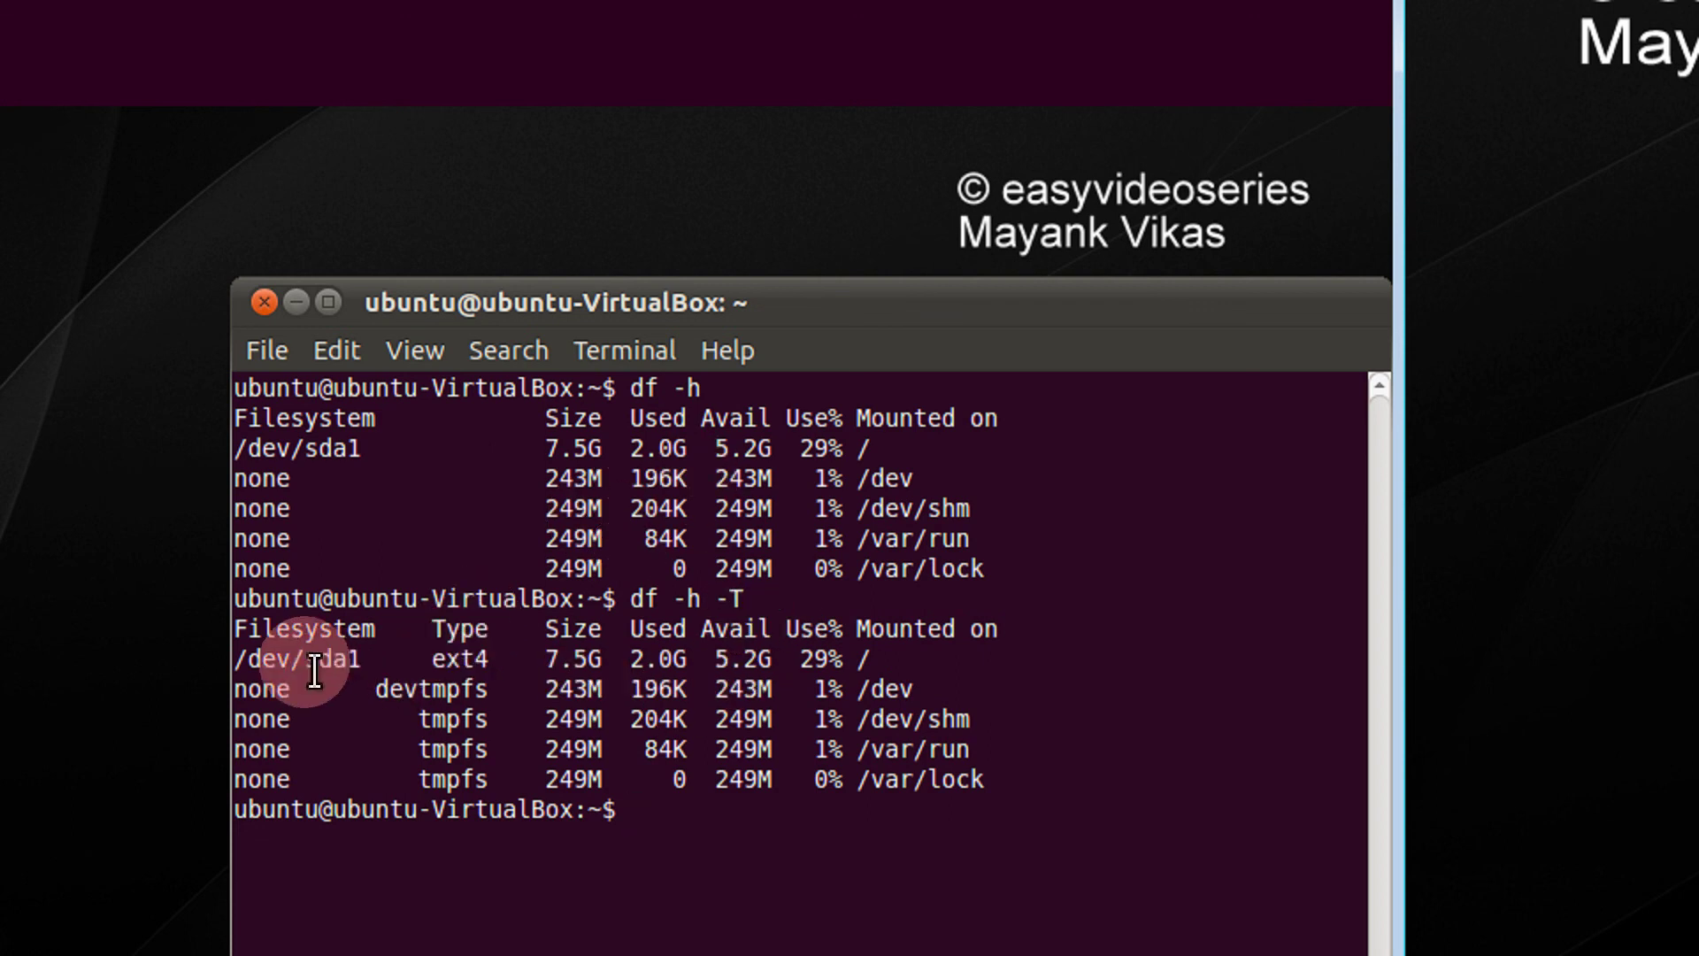
{"action": "left_click_drag", "start_coordinate": [315, 670], "coordinate": [489, 660]}
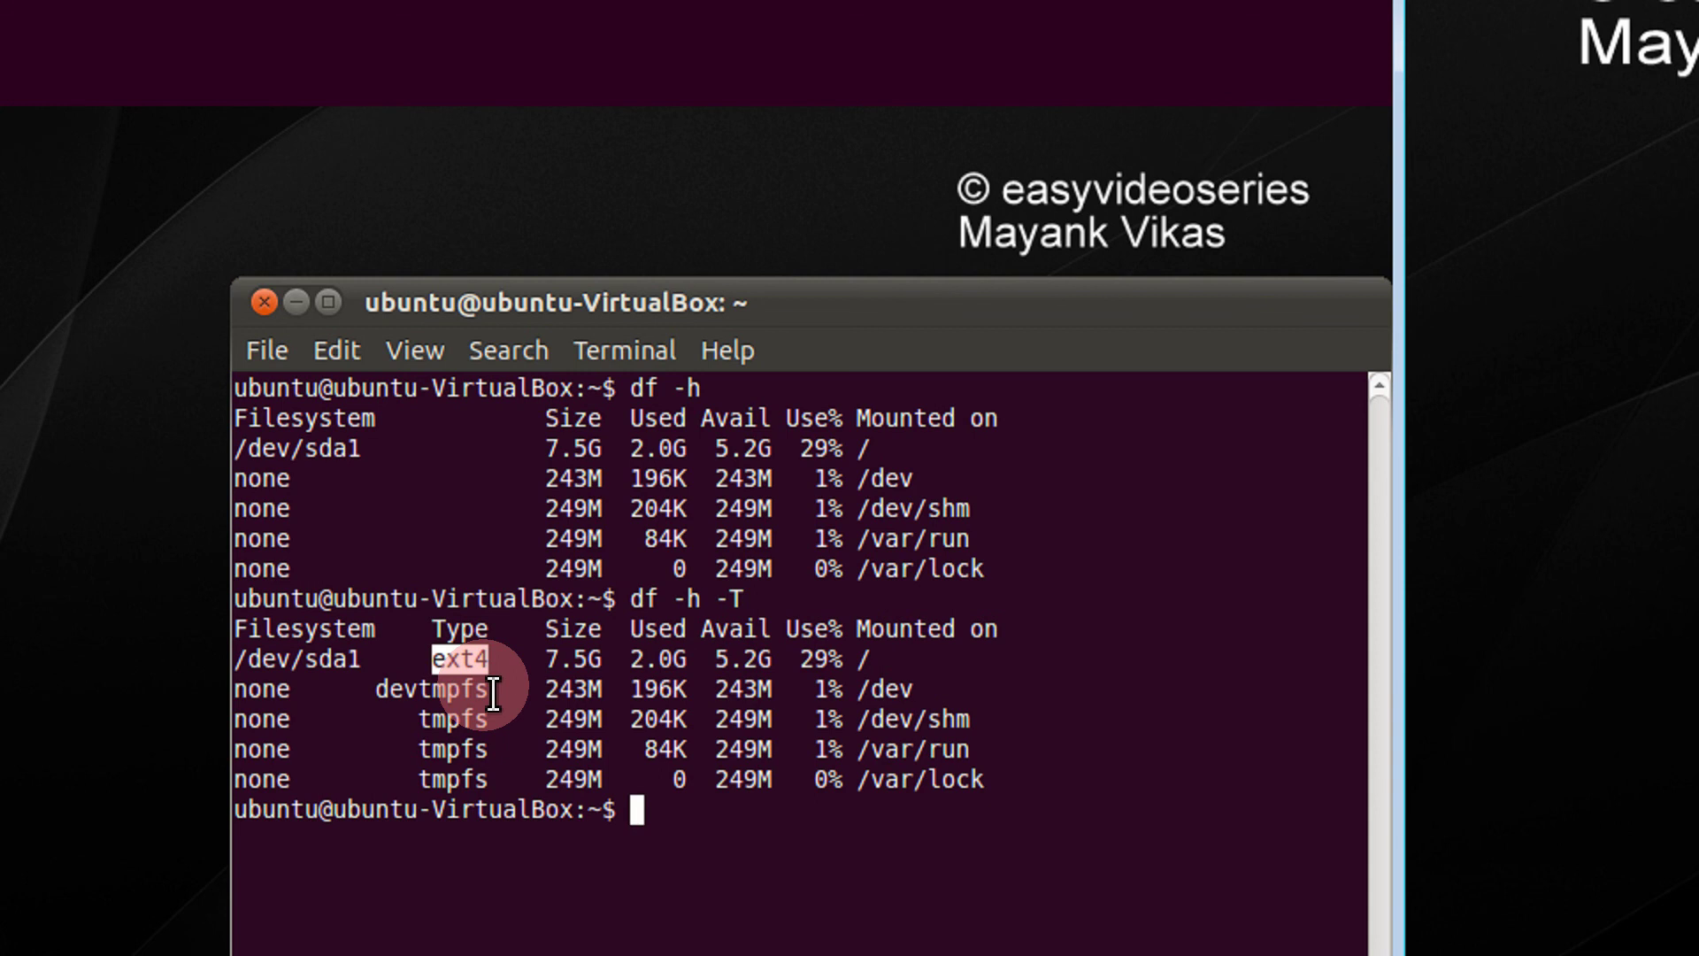
{"action": "left_click", "coordinate": [1478, 384]}
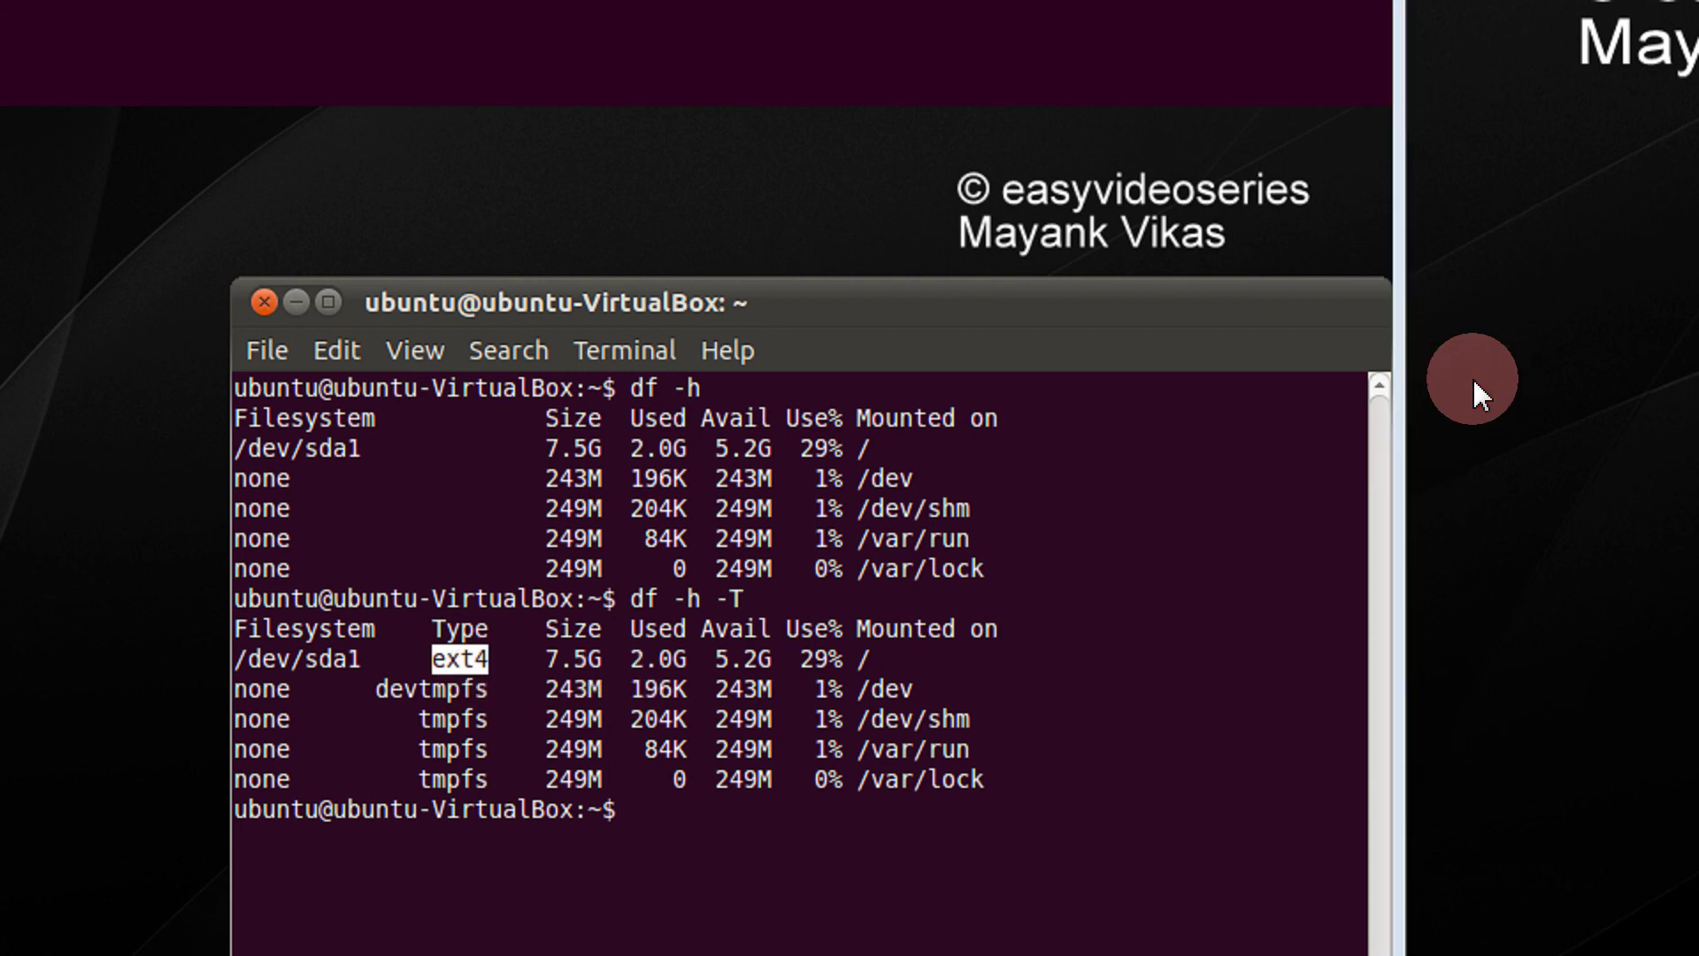